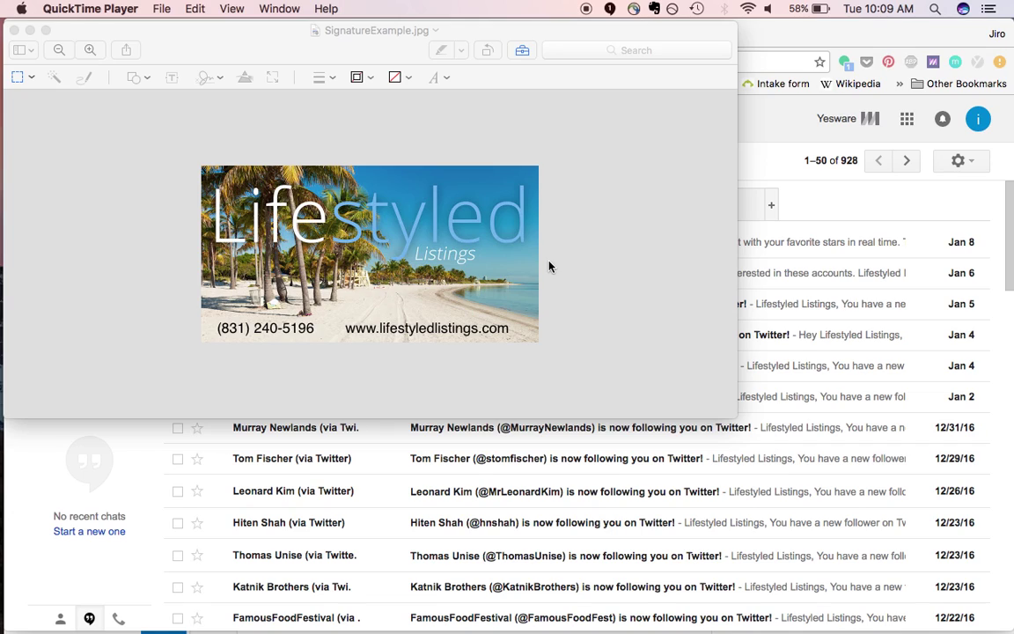
- Upload the SignatureExample.jpg banner to Postimage
click(829, 213)
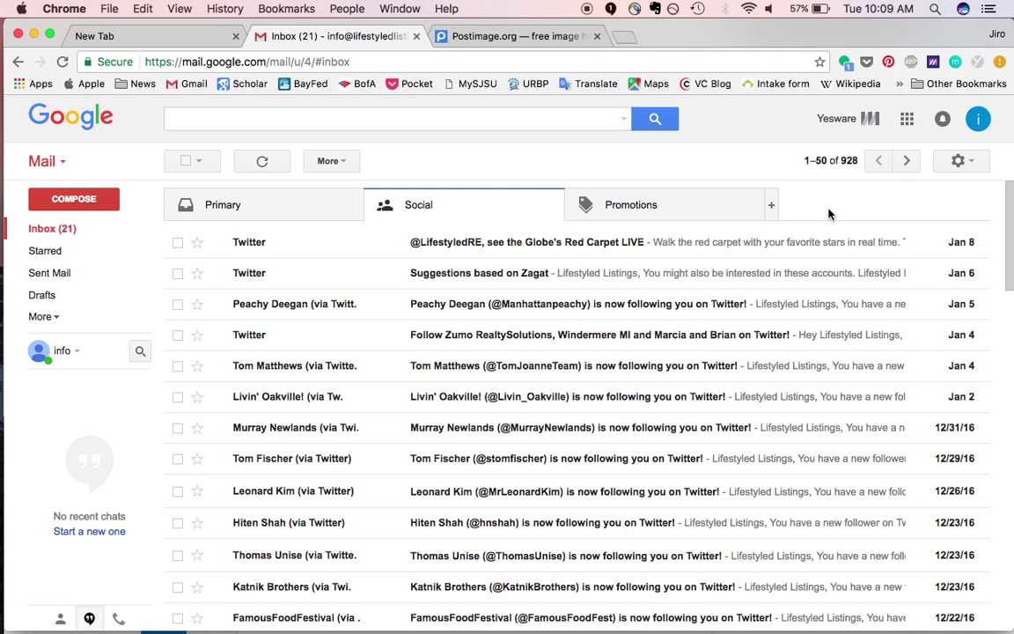
click(491, 37)
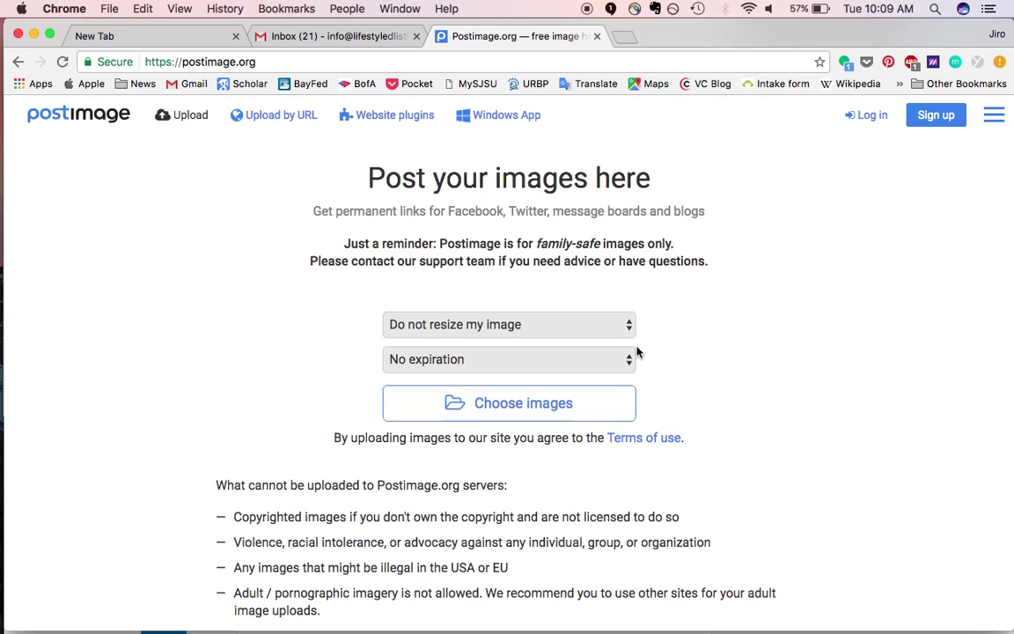
click(508, 404)
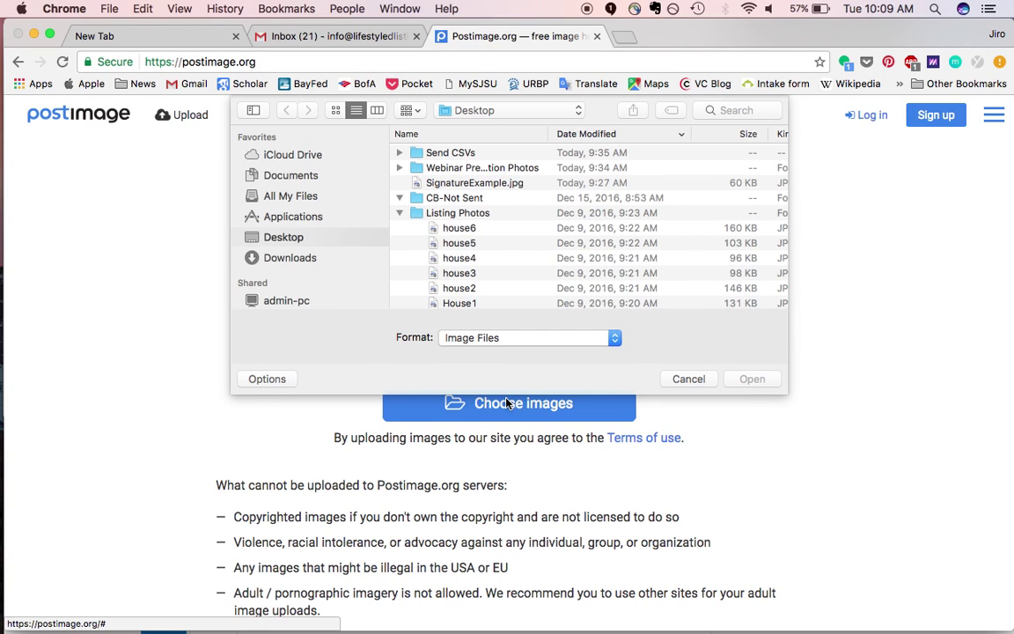
click(491, 183)
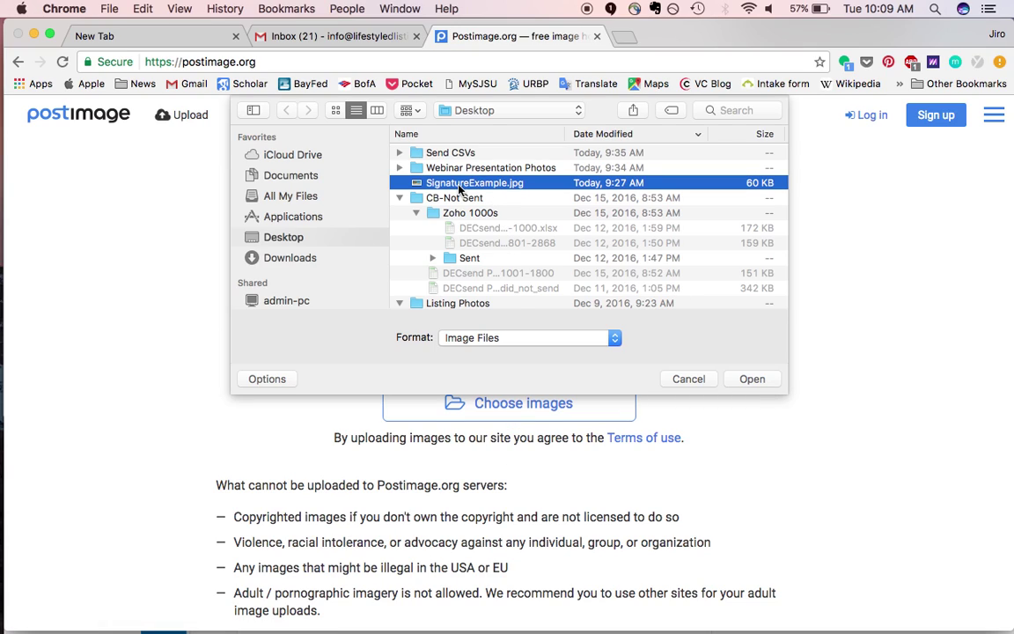
click(748, 380)
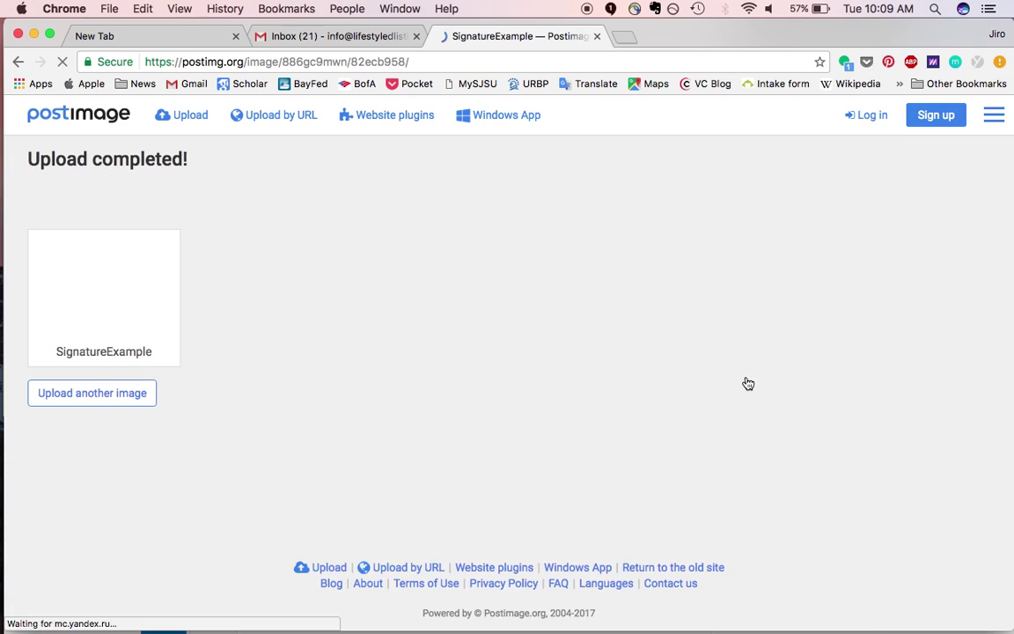
- Copy the banner's direct image link and return to the Gmail inbox
scroll(422, 392, down, 3)
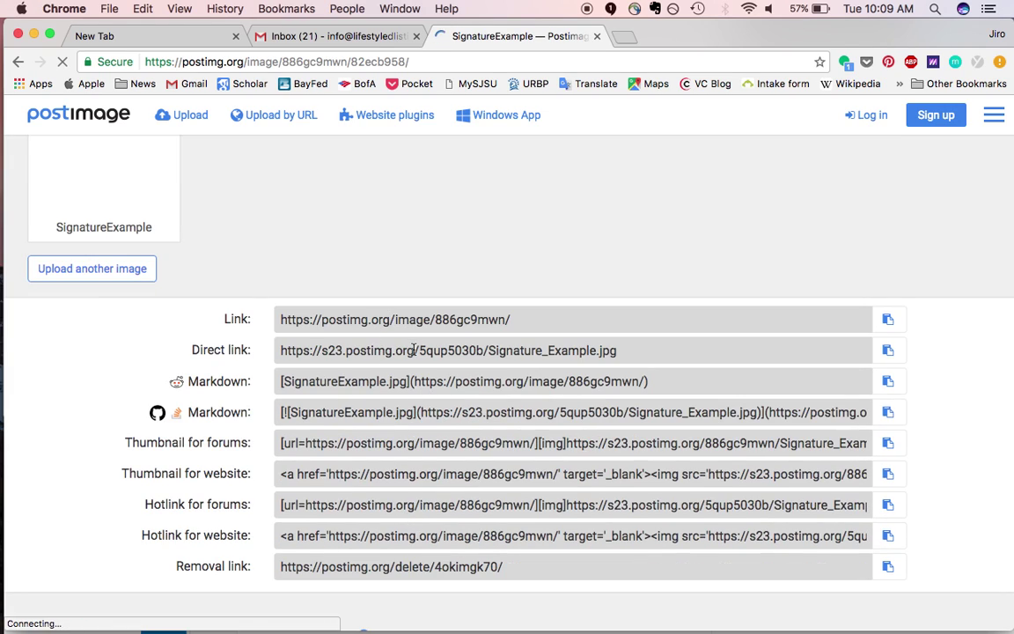
click(581, 352)
key(super+c)
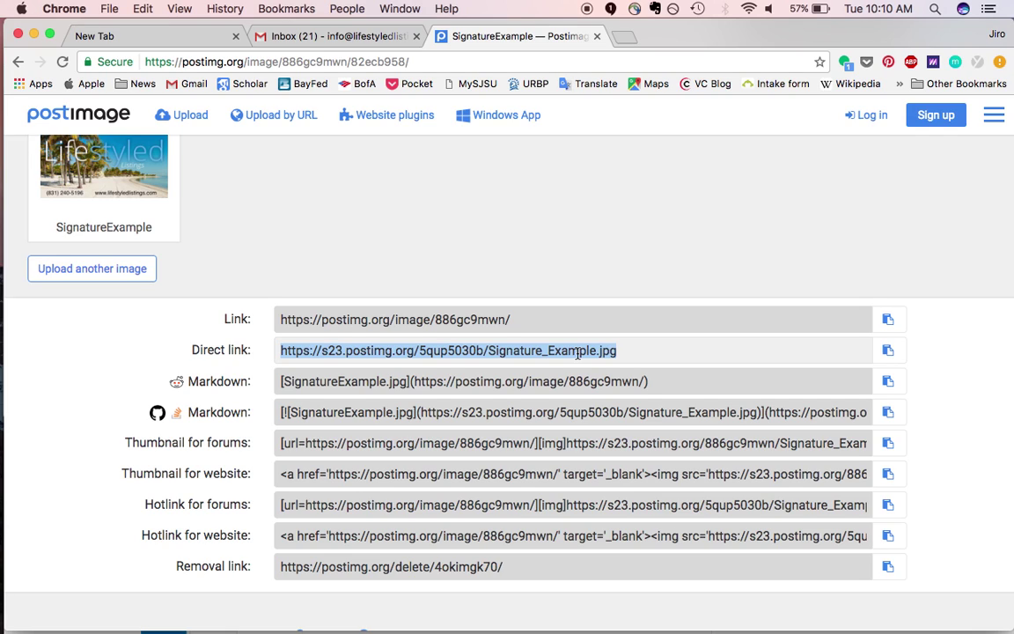
click(307, 39)
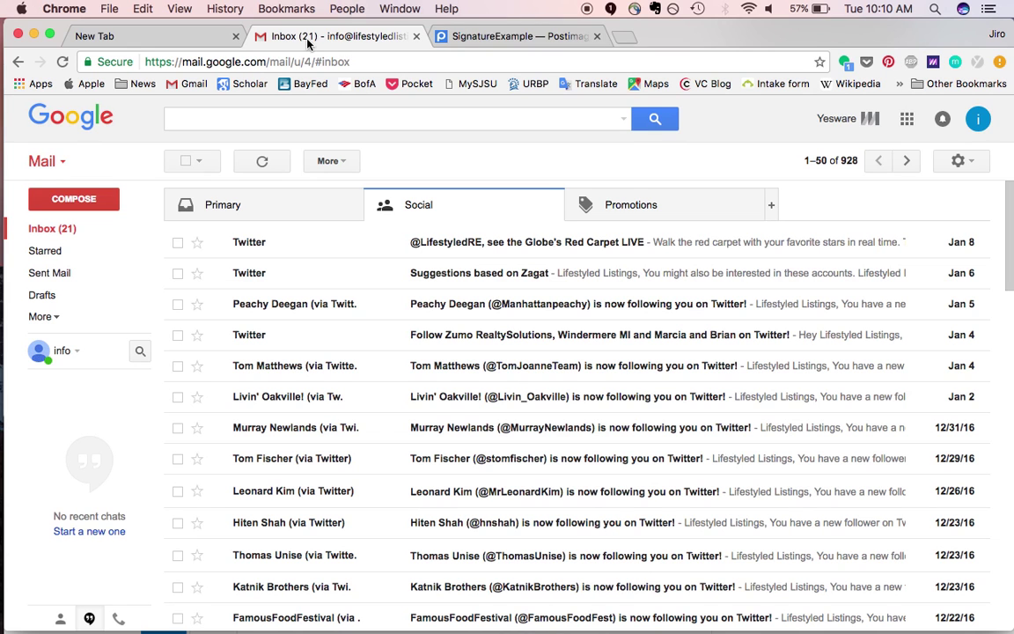
- Insert the banner from its pasted direct link below Team Lifestyled in the Gmail signature
click(960, 161)
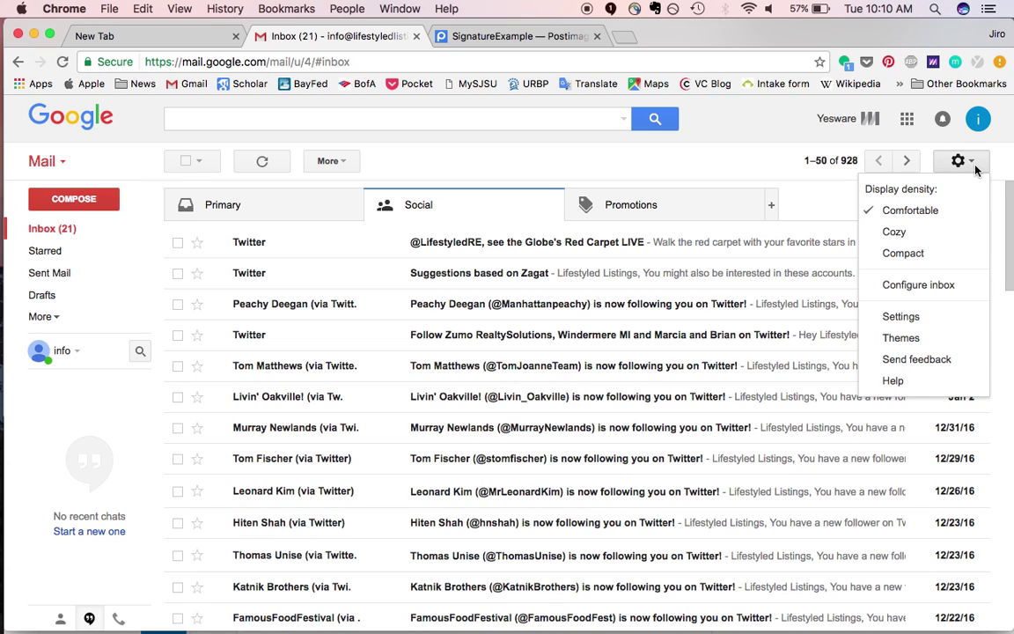
click(924, 317)
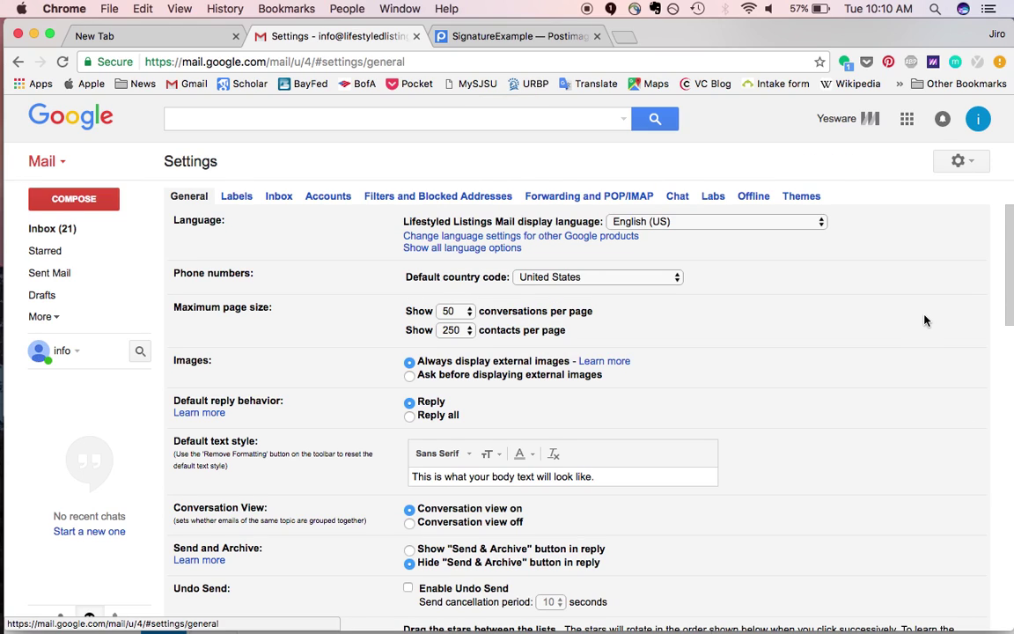
scroll(607, 431, down, 1)
scroll(608, 431, down, 10)
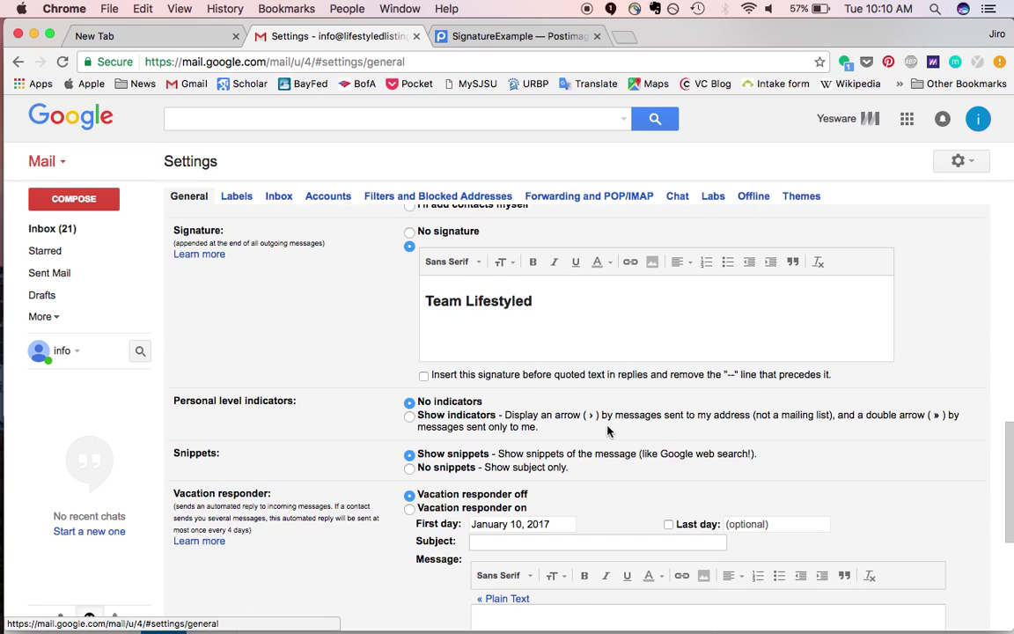
click(446, 309)
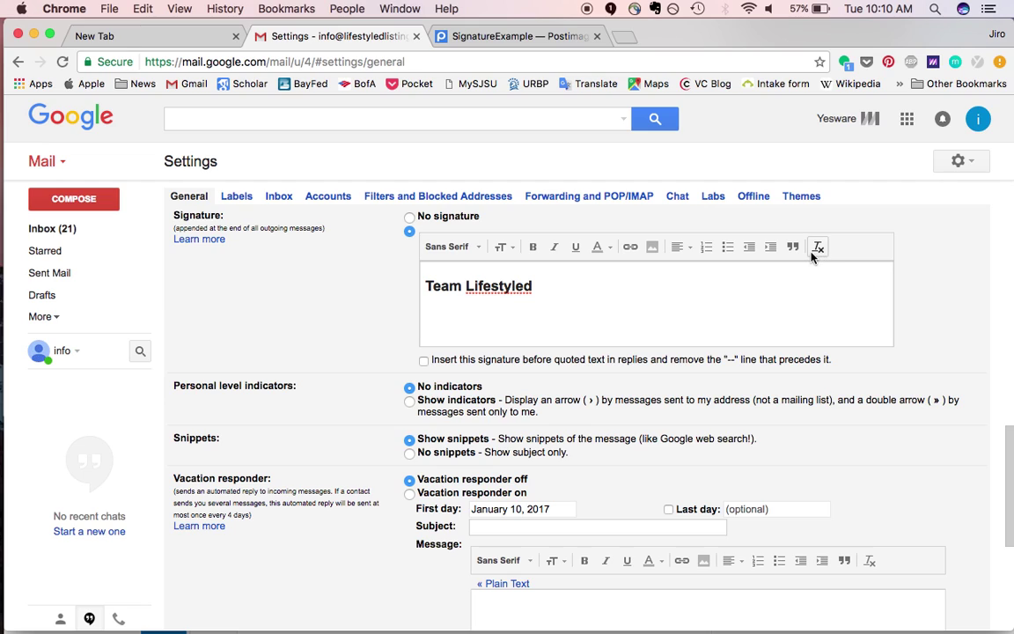
click(654, 248)
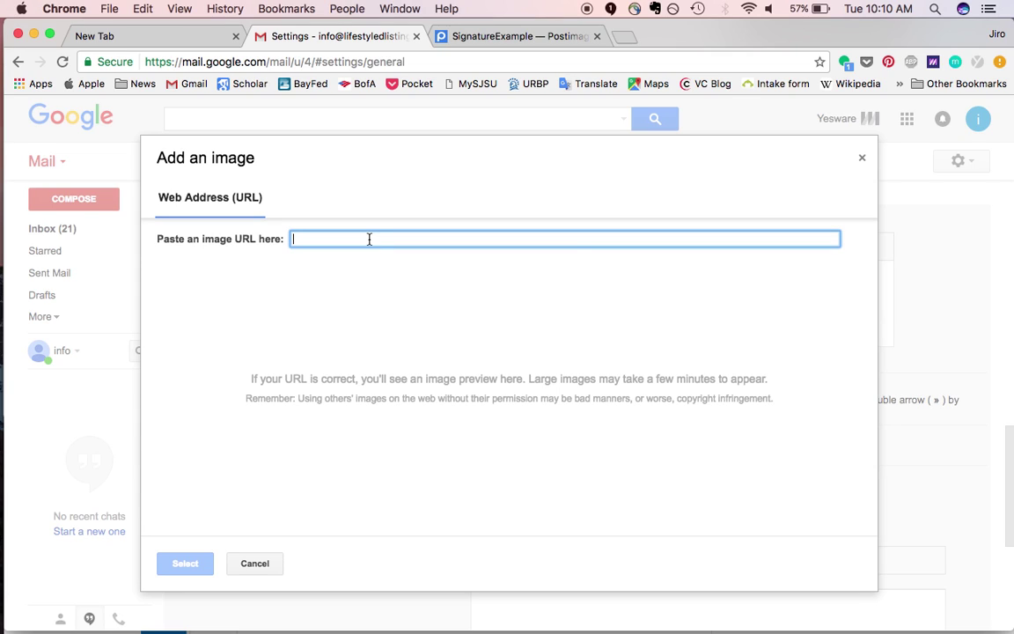
right_click(369, 239)
click(392, 317)
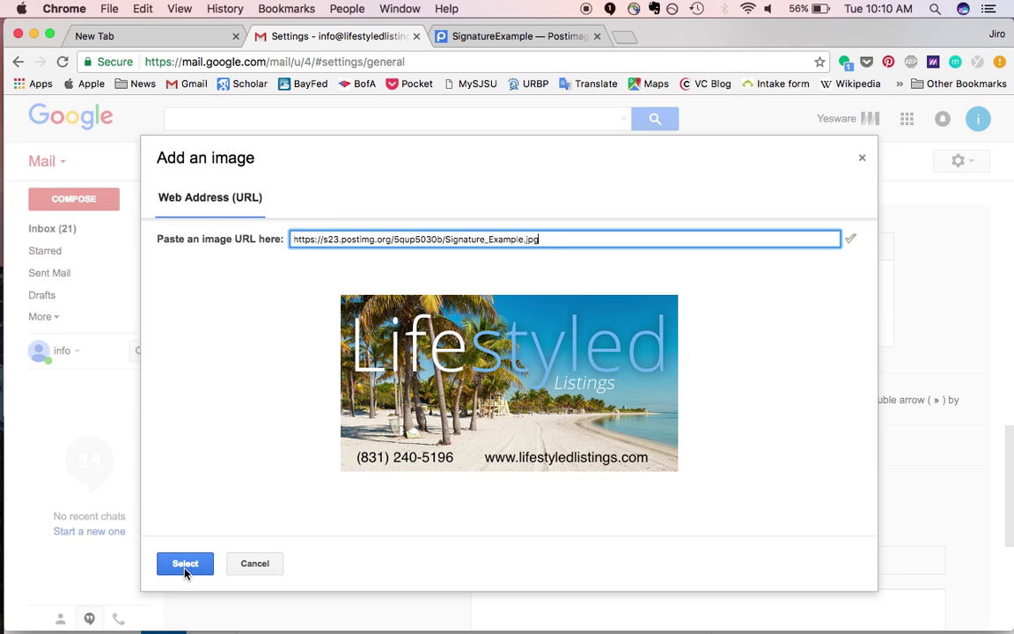
click(185, 563)
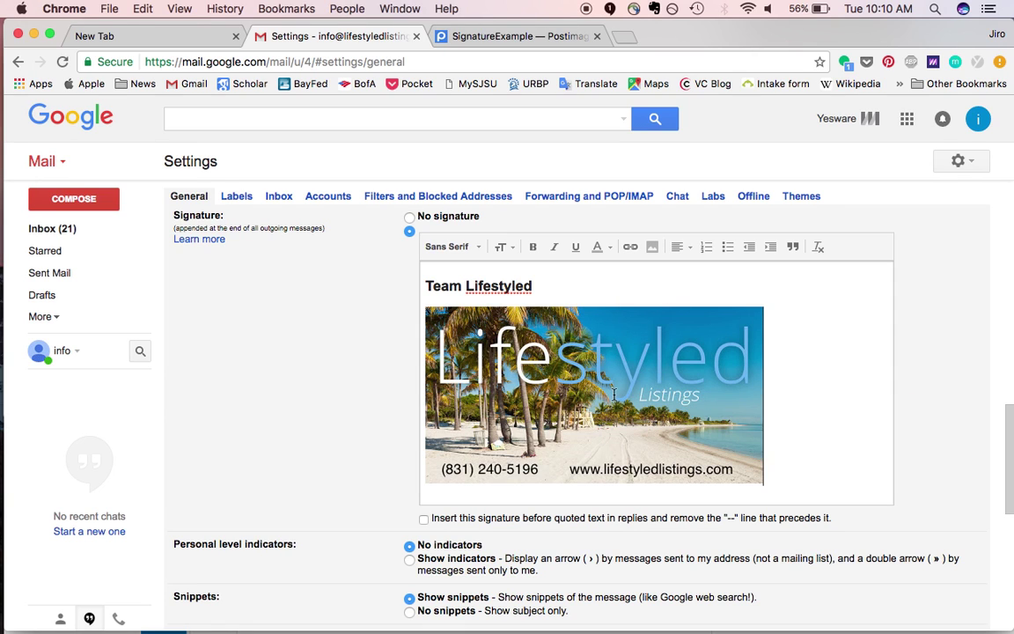
- Set the signature banner to Original size and save the settings
click(617, 383)
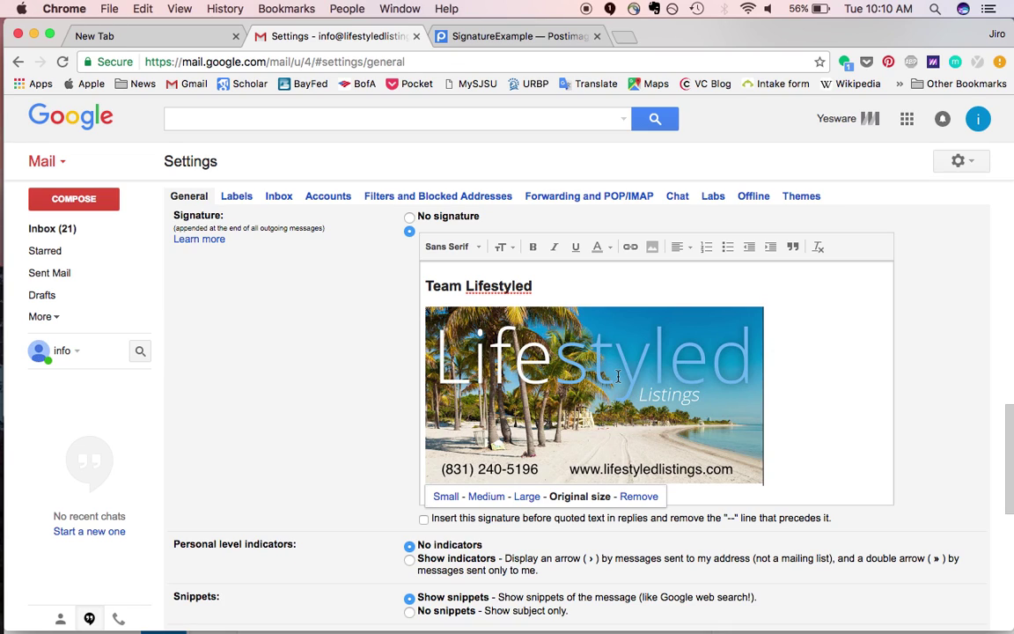
click(486, 496)
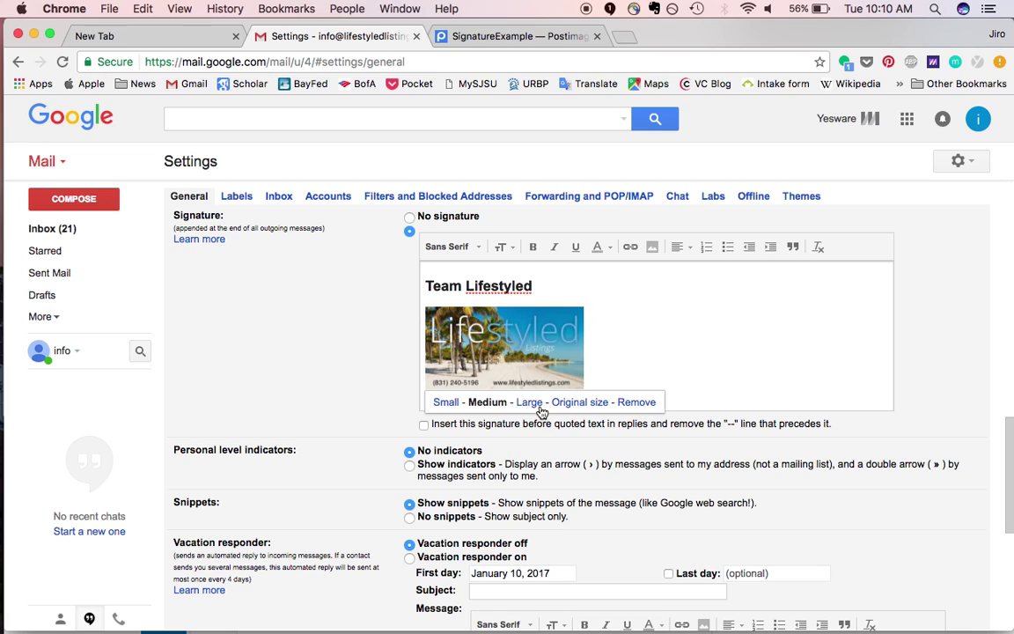
click(578, 402)
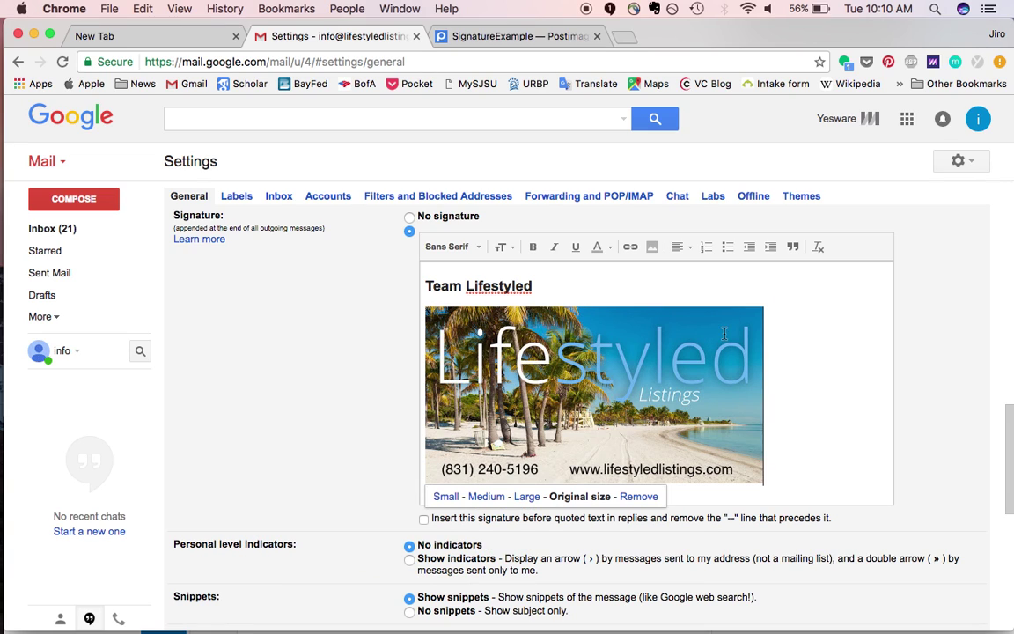
scroll(792, 313, down, 10)
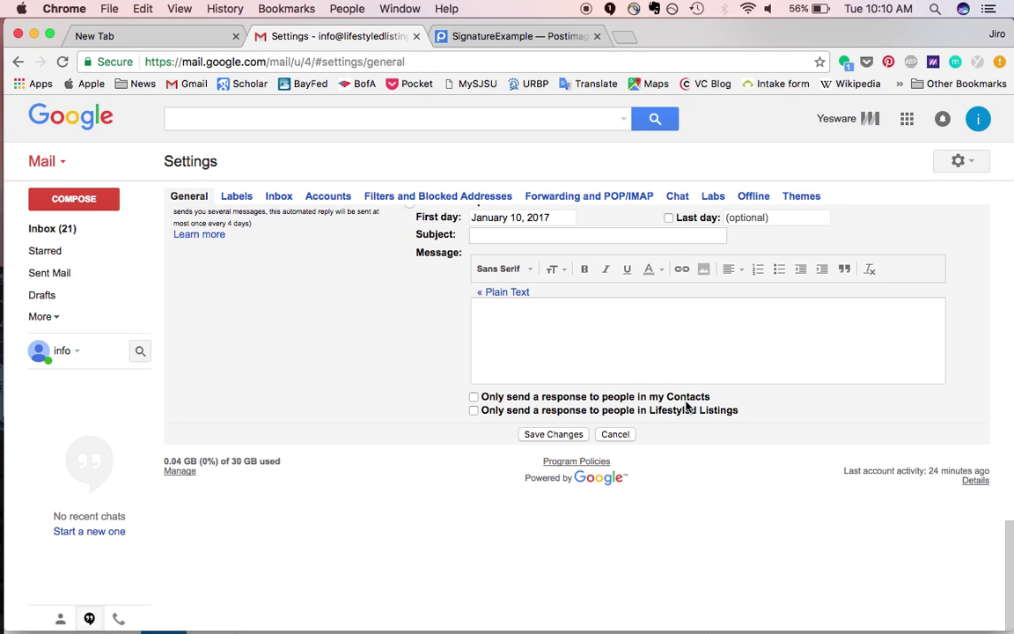
click(555, 434)
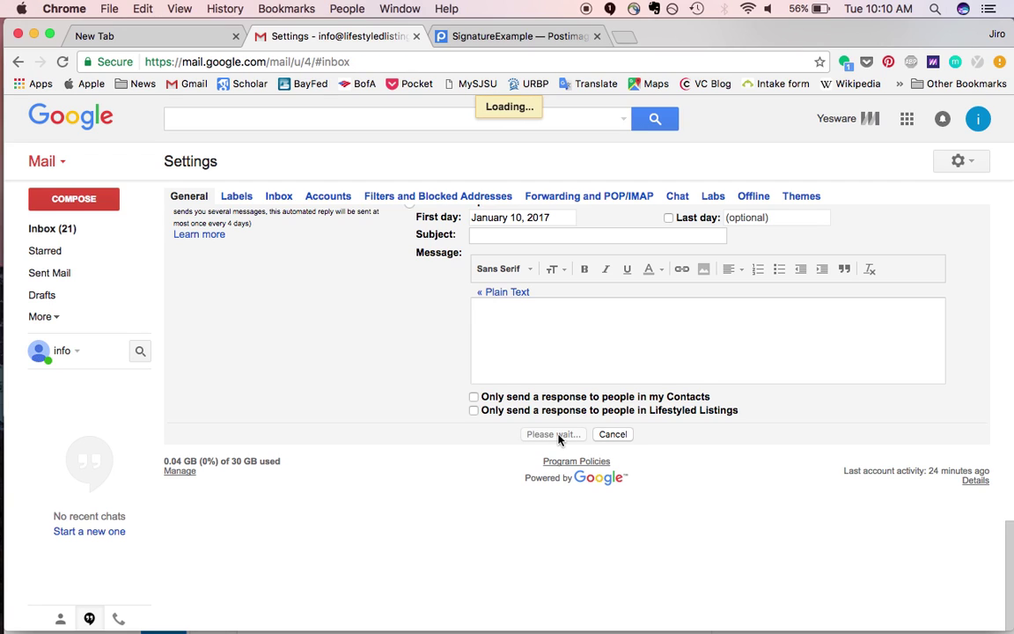
- Send a 'testing signature' email with body 'Hi!' to the info mailbox
click(63, 195)
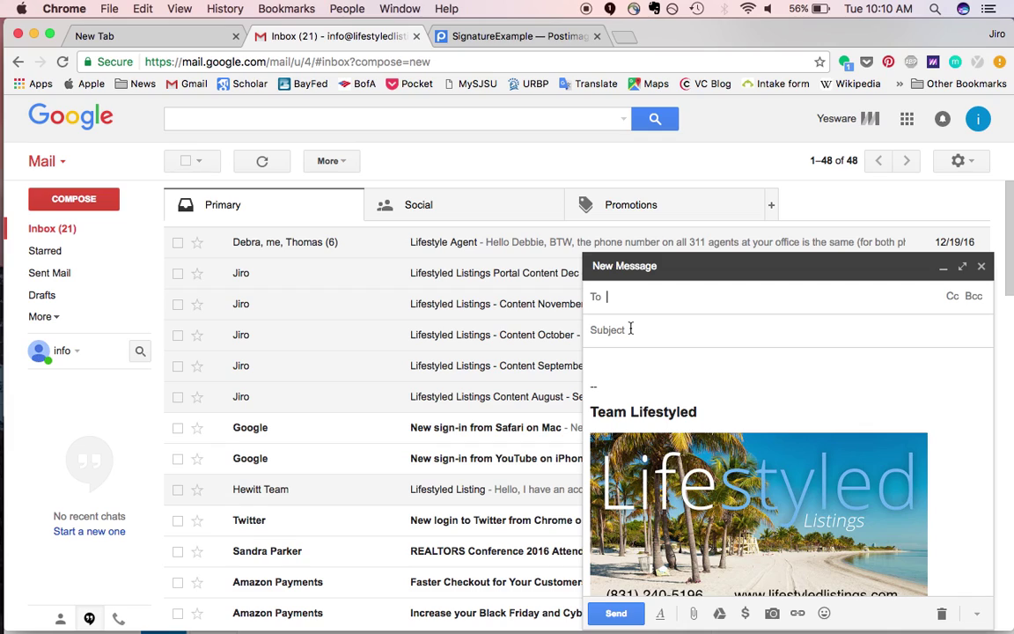
text(info)
click(765, 338)
click(731, 331)
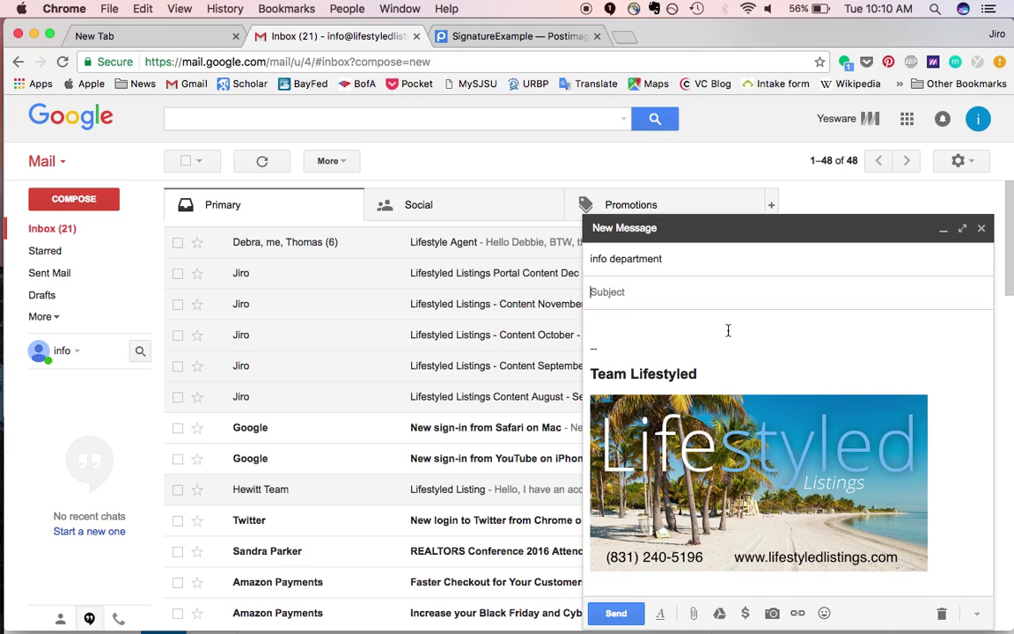
text(testing singu)
key(BackSpace)
key(BackSpace)
key(BackSpace)
text(gnature)
click(696, 336)
text(Hi!)
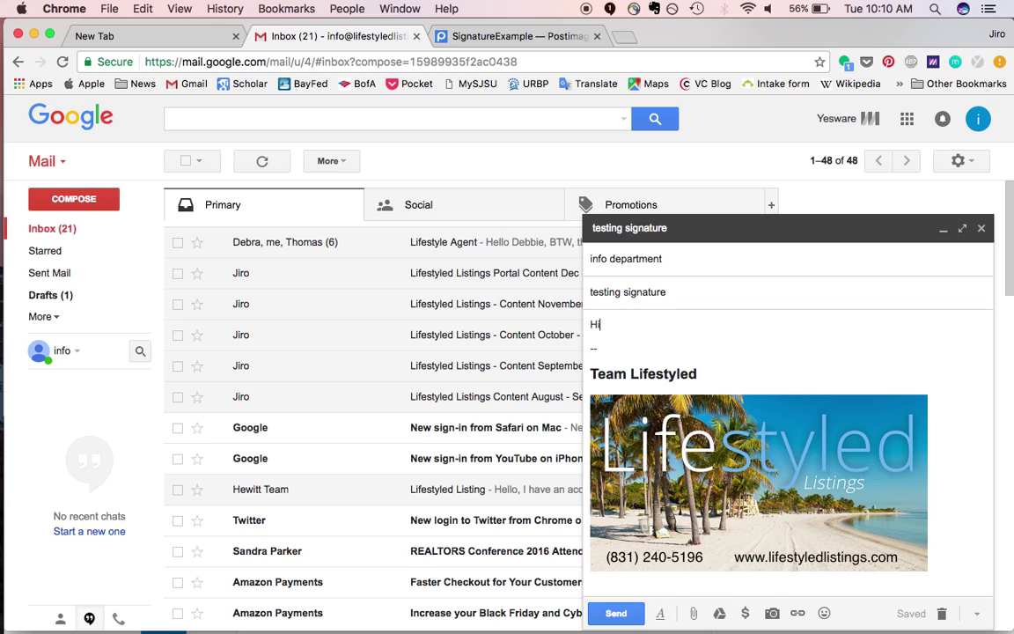
click(606, 616)
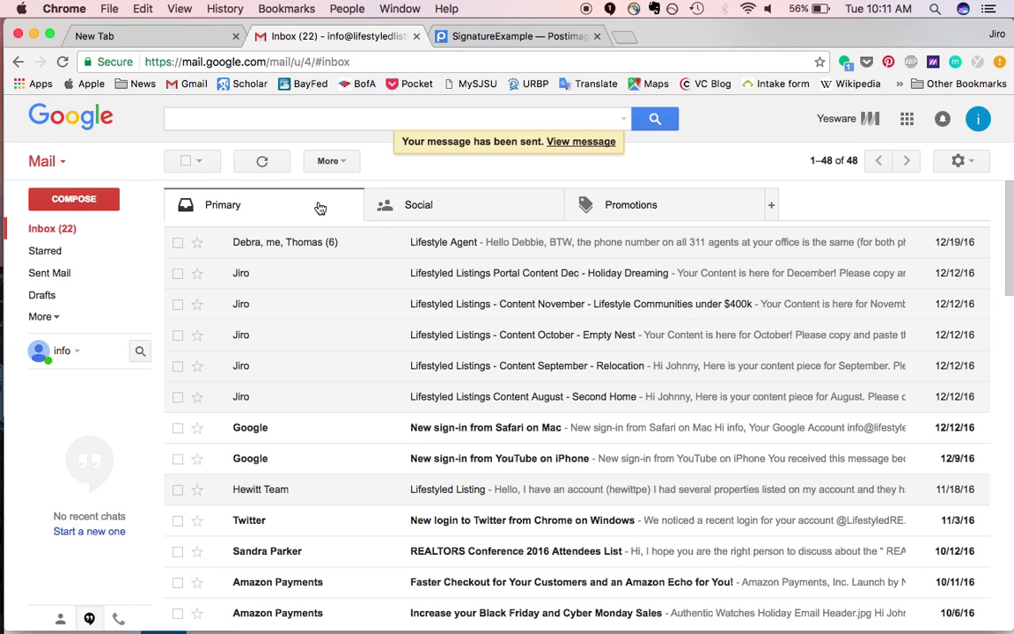
- Open the received 'testing signature' email, check the expanded banner signature, and return to the inbox
click(261, 159)
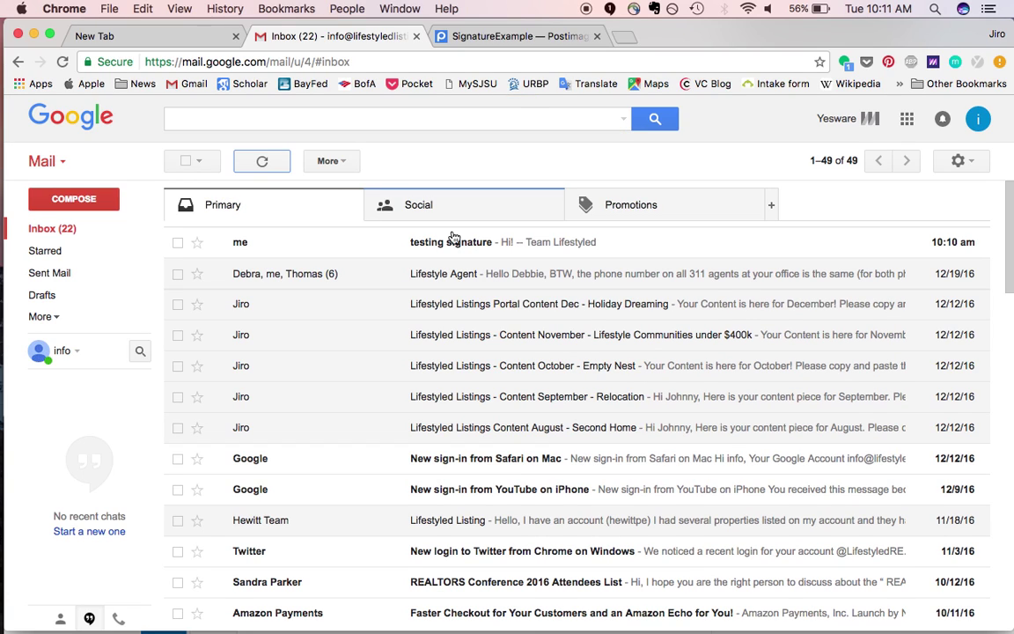
click(526, 248)
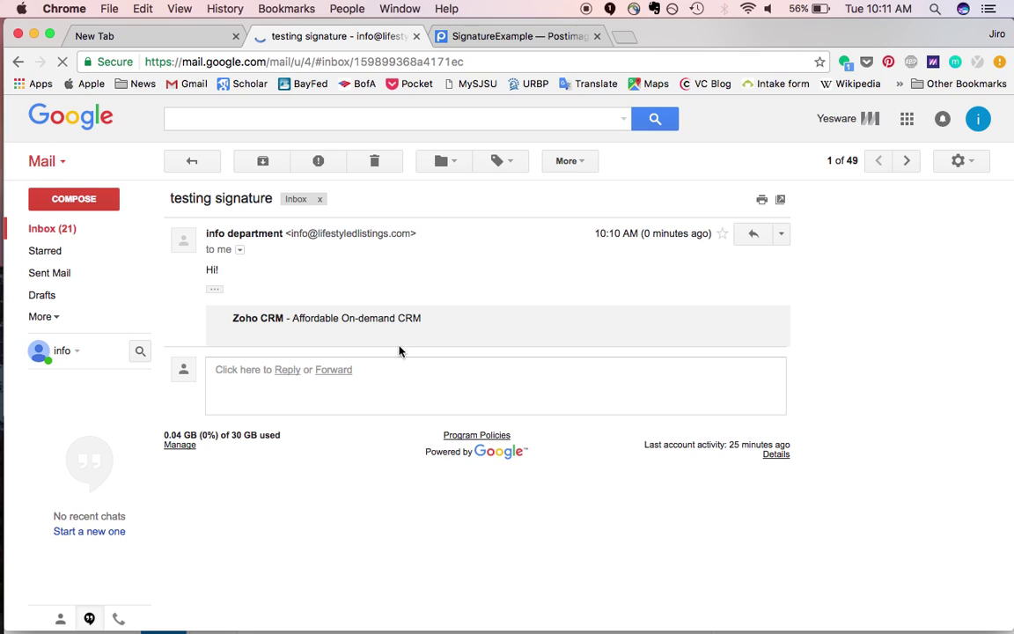
click(215, 290)
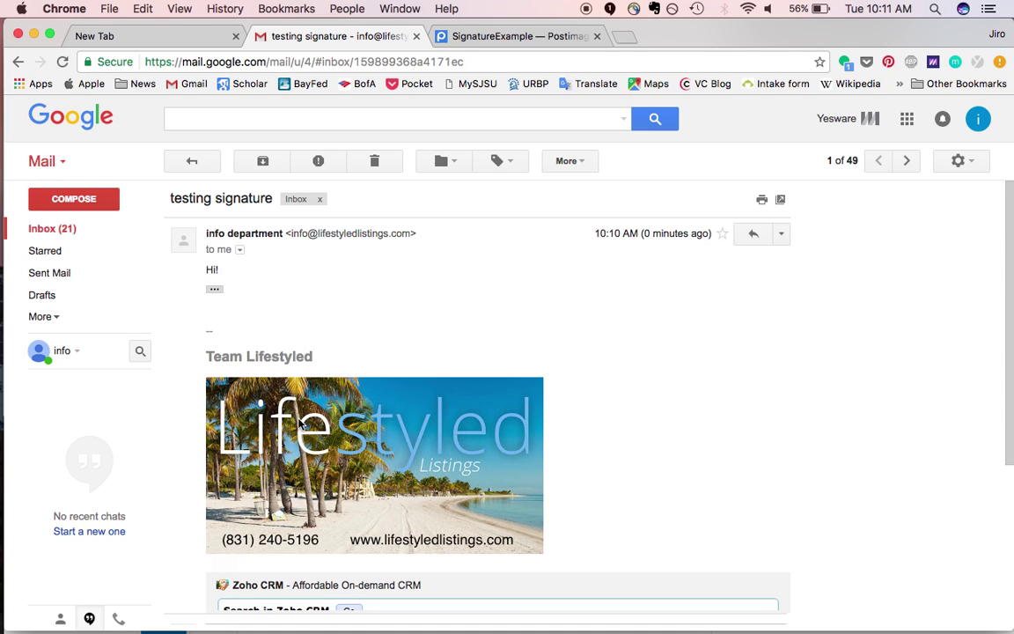
scroll(426, 400, down, 3)
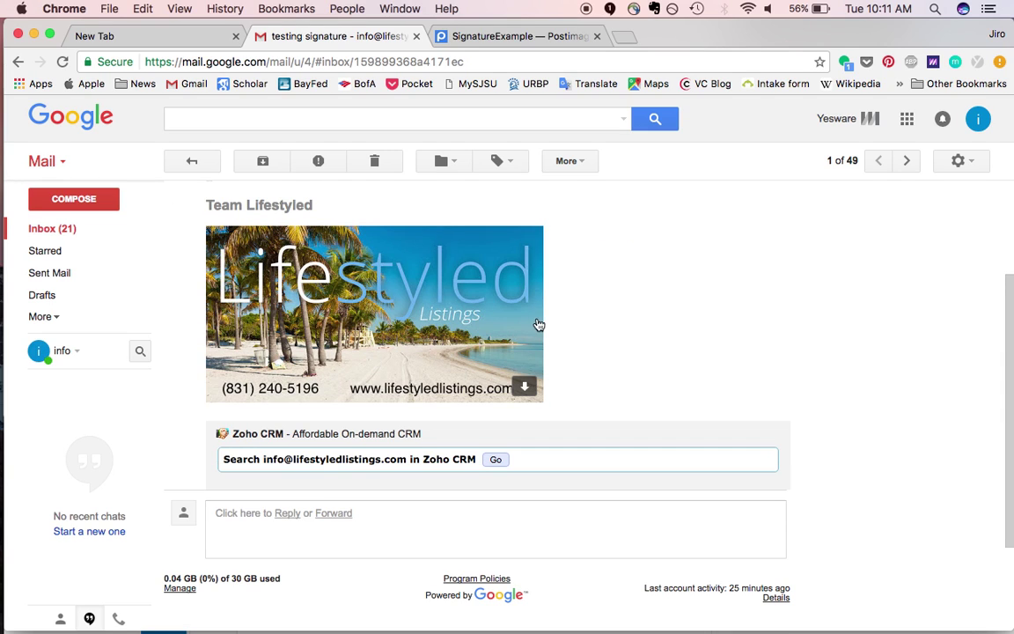
scroll(656, 337, up, 3)
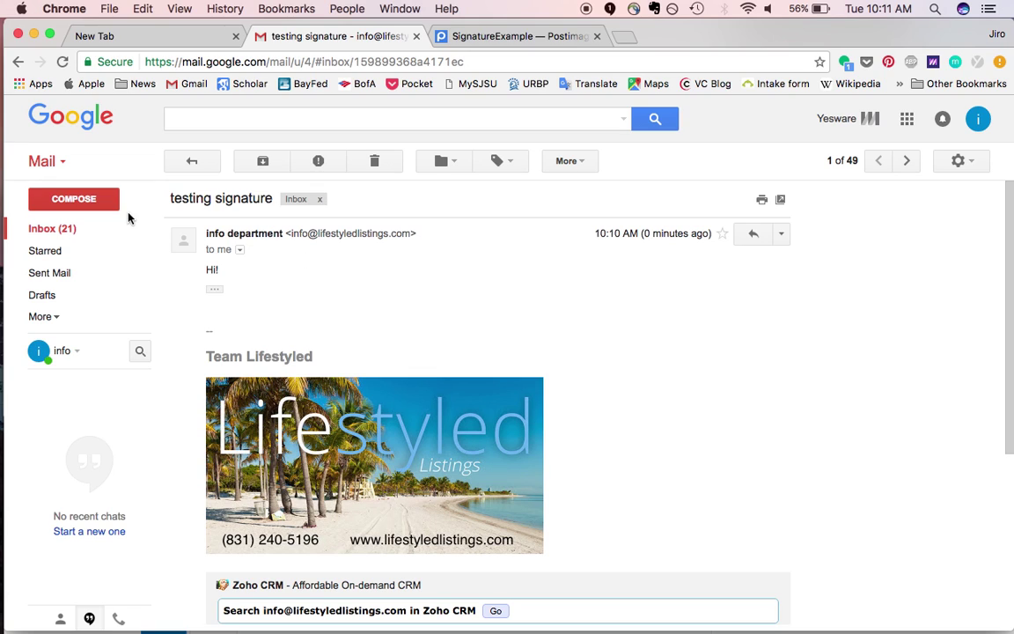
click(191, 162)
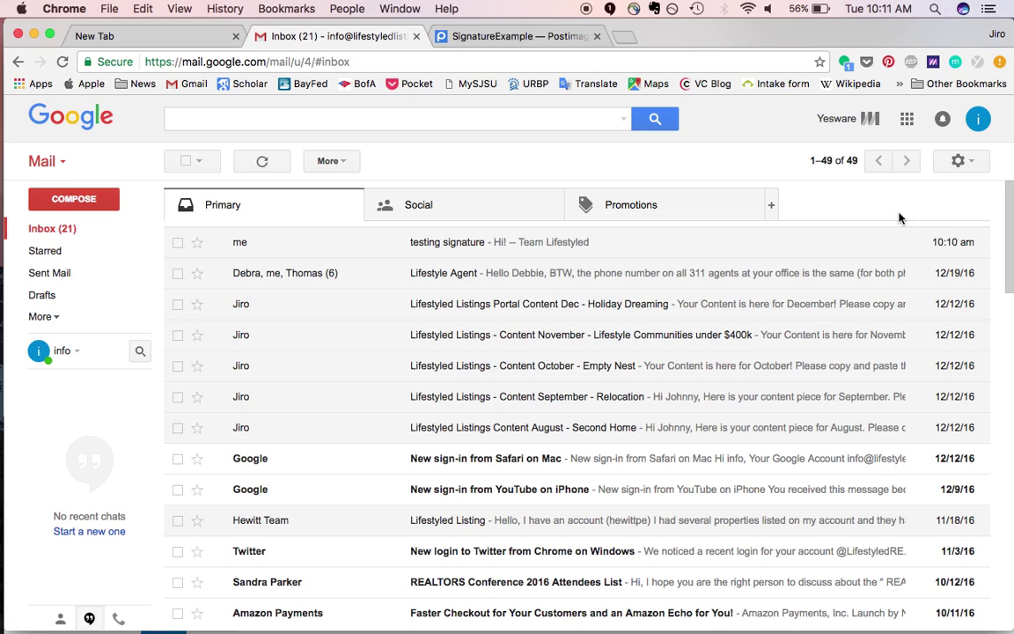
- Select the Lifestyled banner image in the signature on the Gmail settings page
click(958, 160)
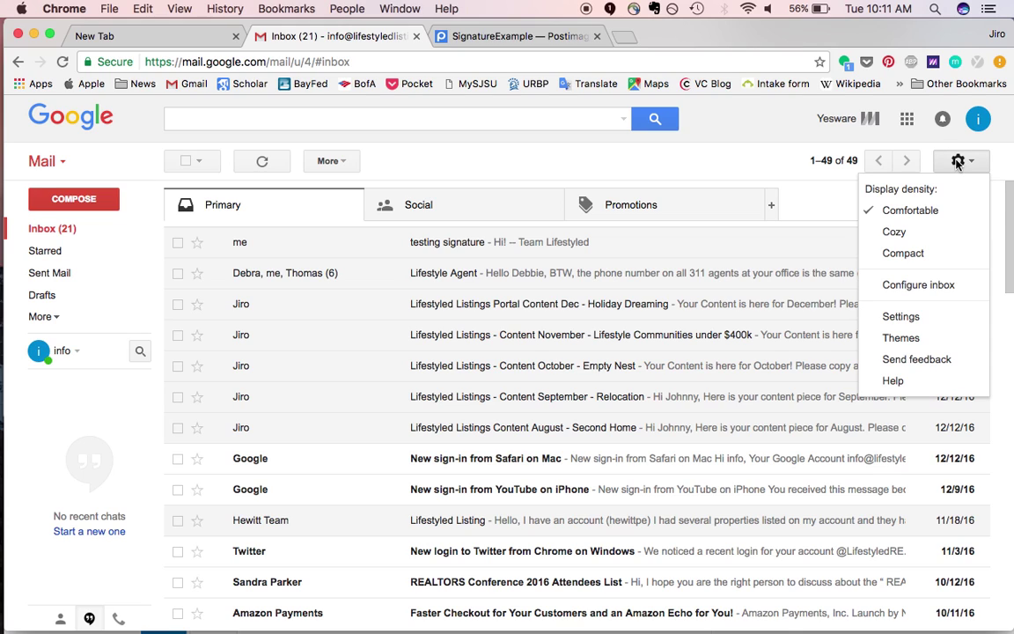
click(902, 317)
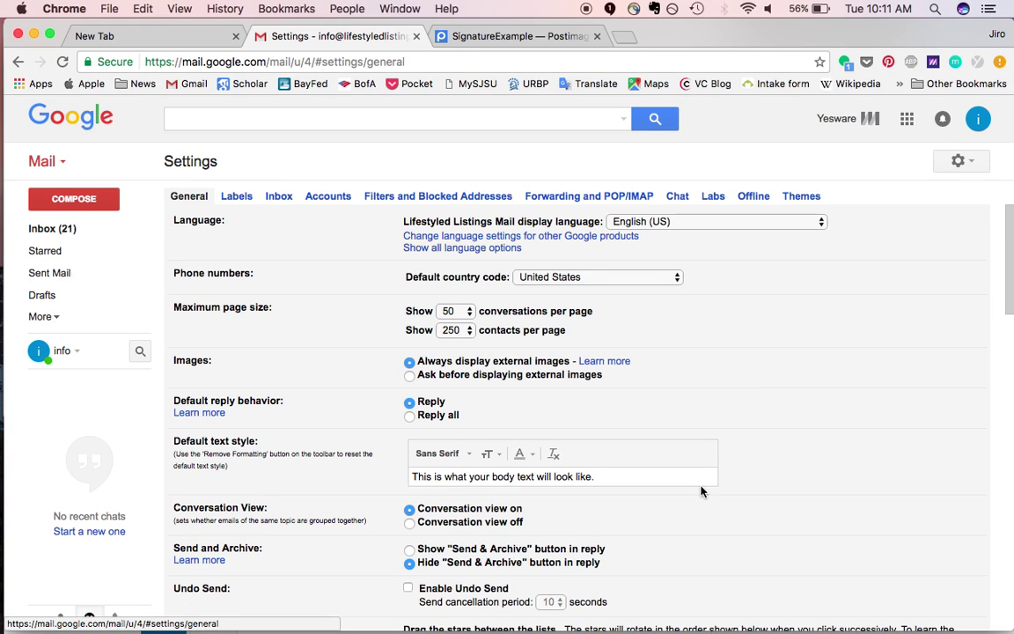
scroll(702, 492, down, 10)
scroll(788, 335, up, 2)
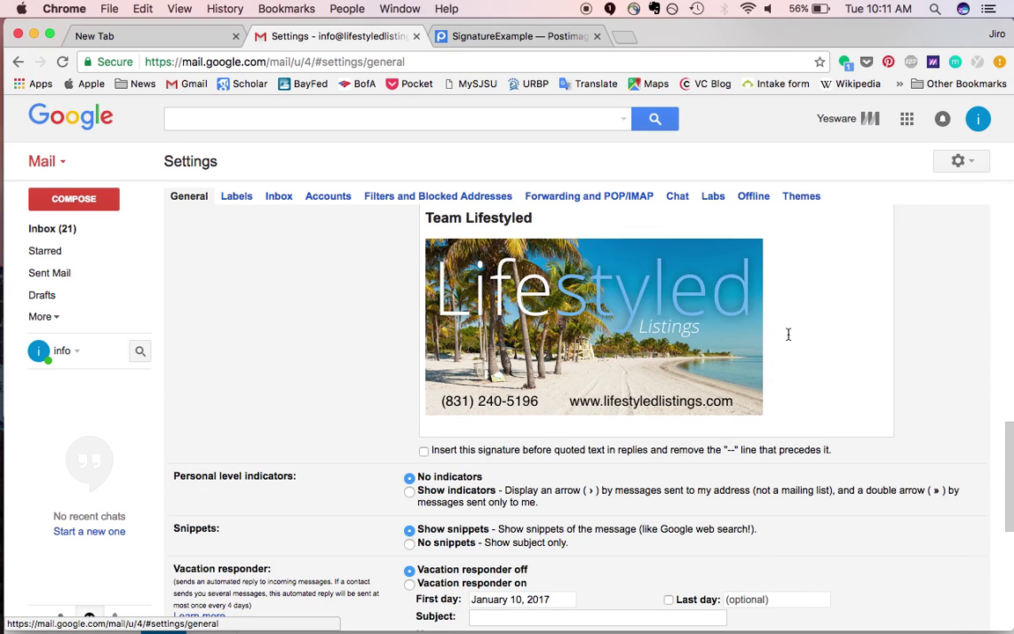
click(788, 334)
click(525, 310)
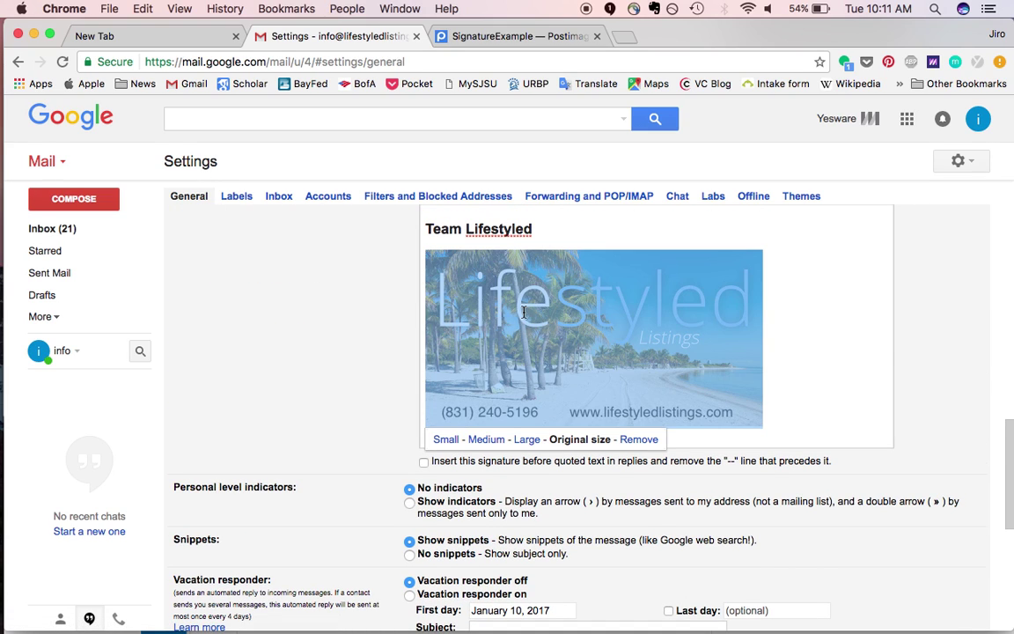
scroll(738, 297, up, 2)
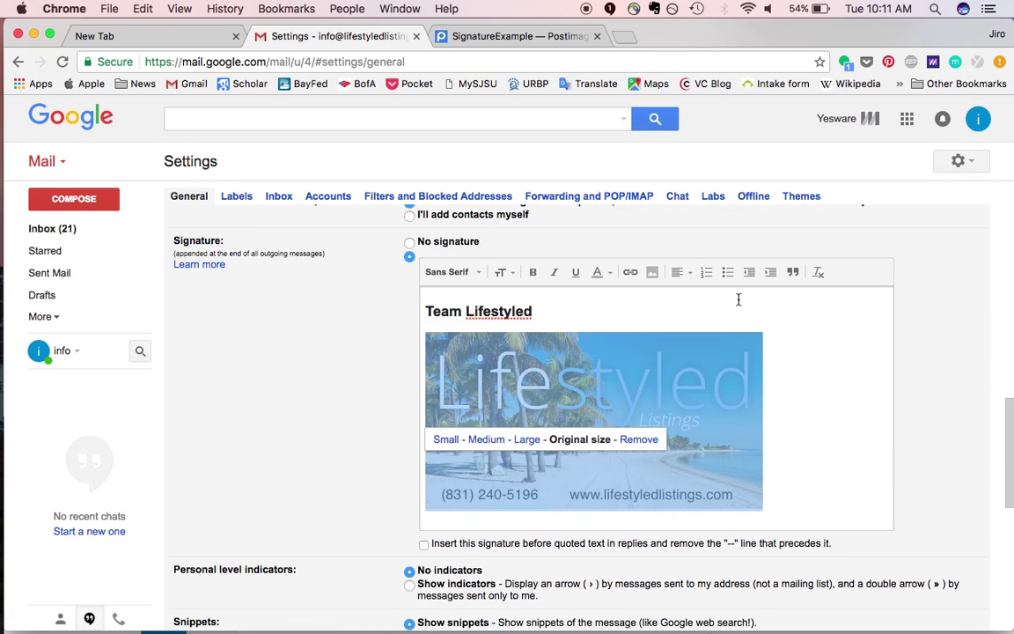
click(633, 273)
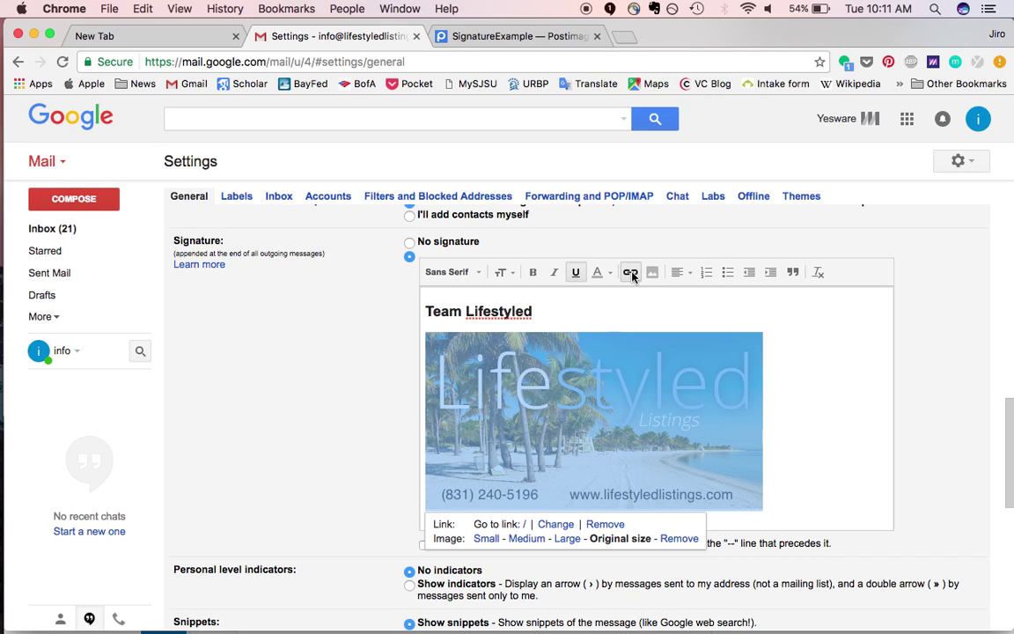
click(556, 524)
key(BackSpace)
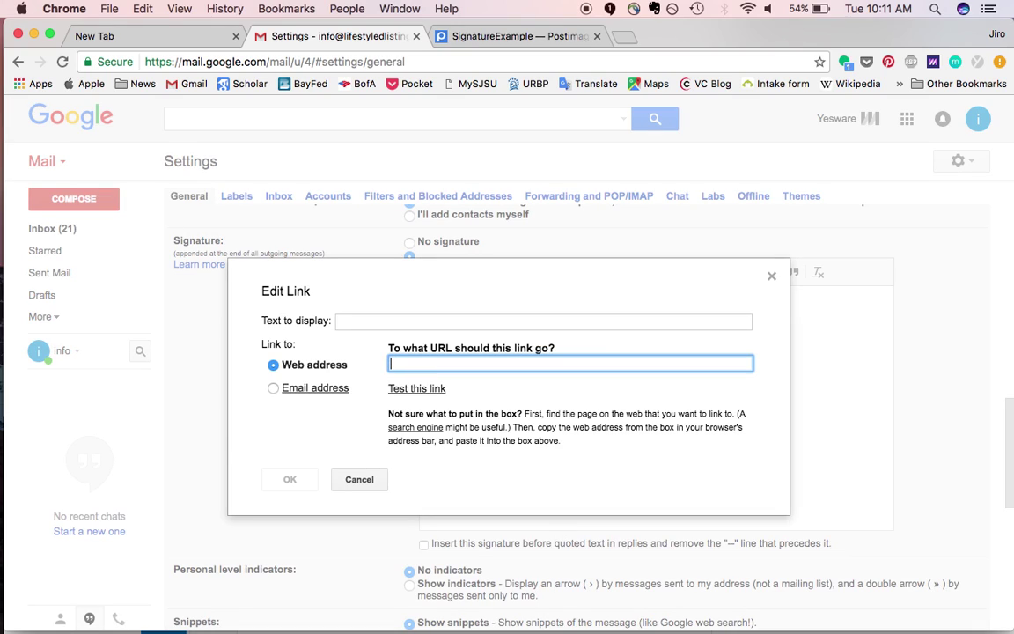
text(www.l)
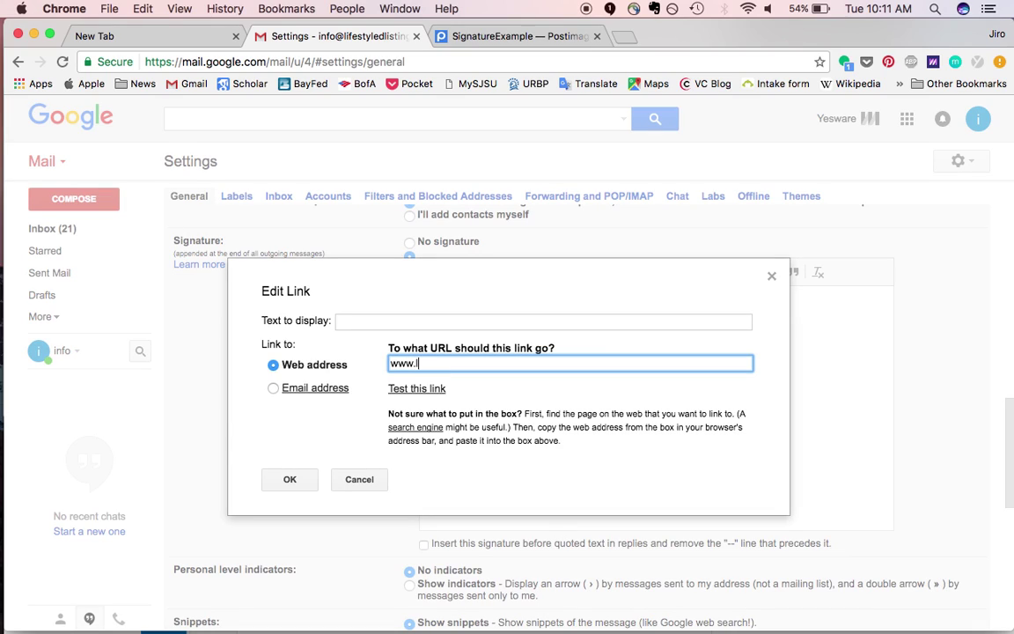
text(ifestyledlistings.com/)
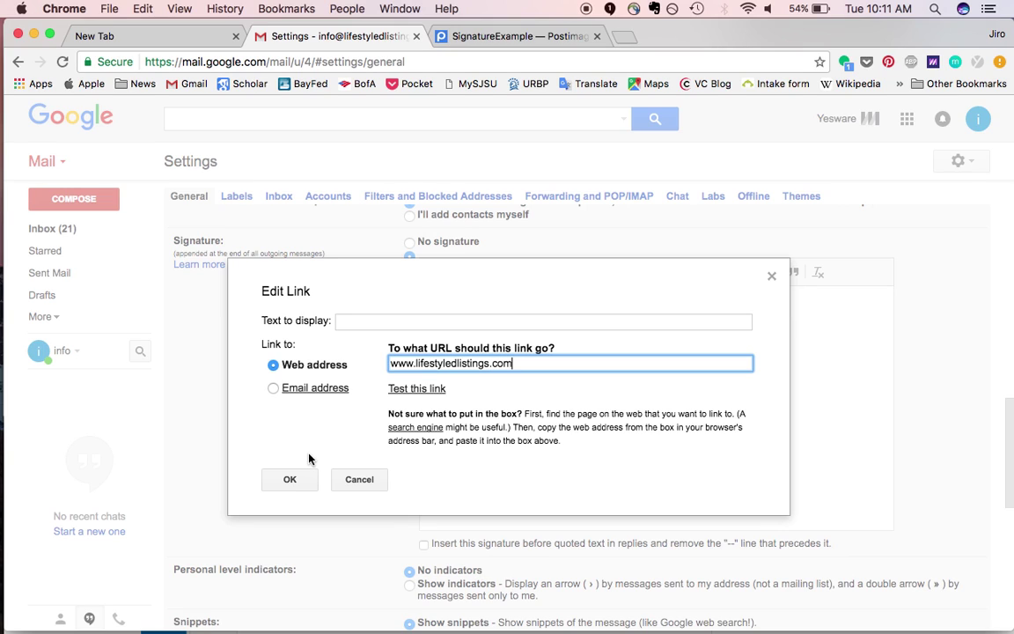
click(292, 480)
scroll(705, 475, down, 10)
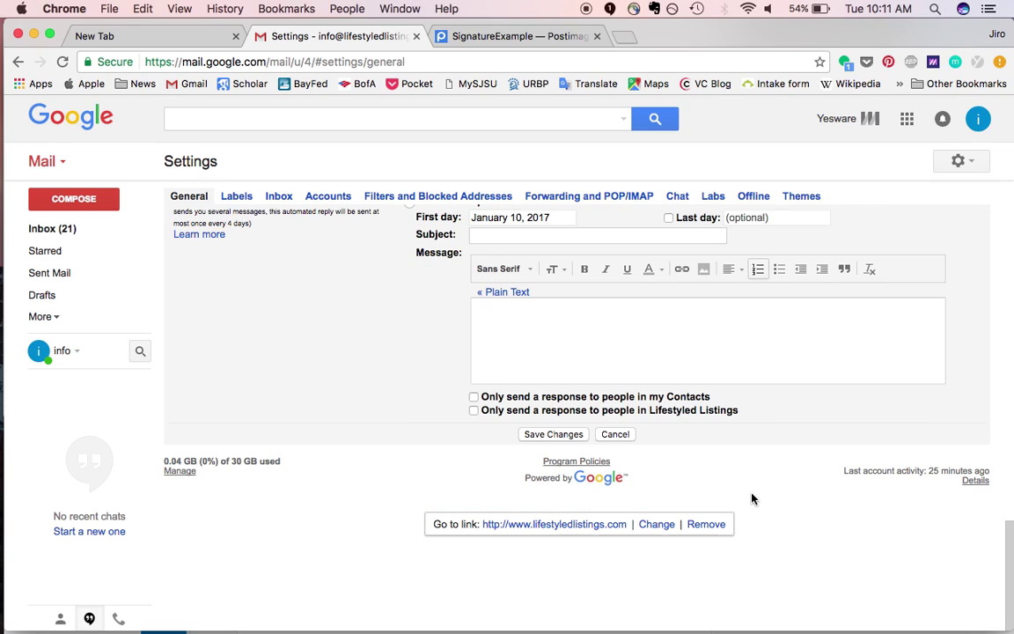
click(559, 435)
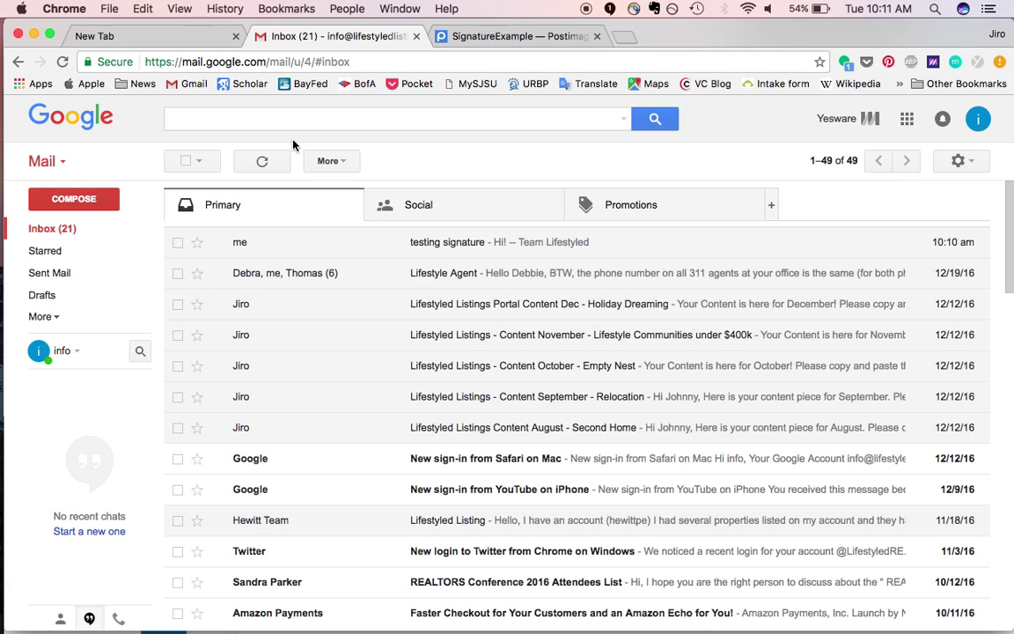
- Send 'testing 2 clickable' to the info mailbox, then refresh and open the arrived email
click(73, 199)
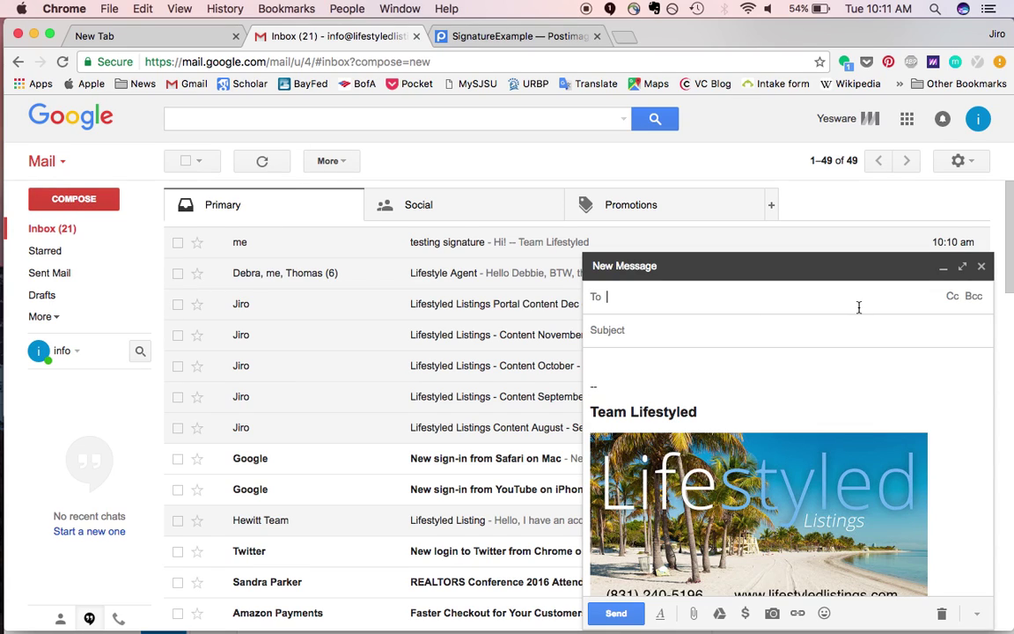
text(j)
key(BackSpace)
text(info)
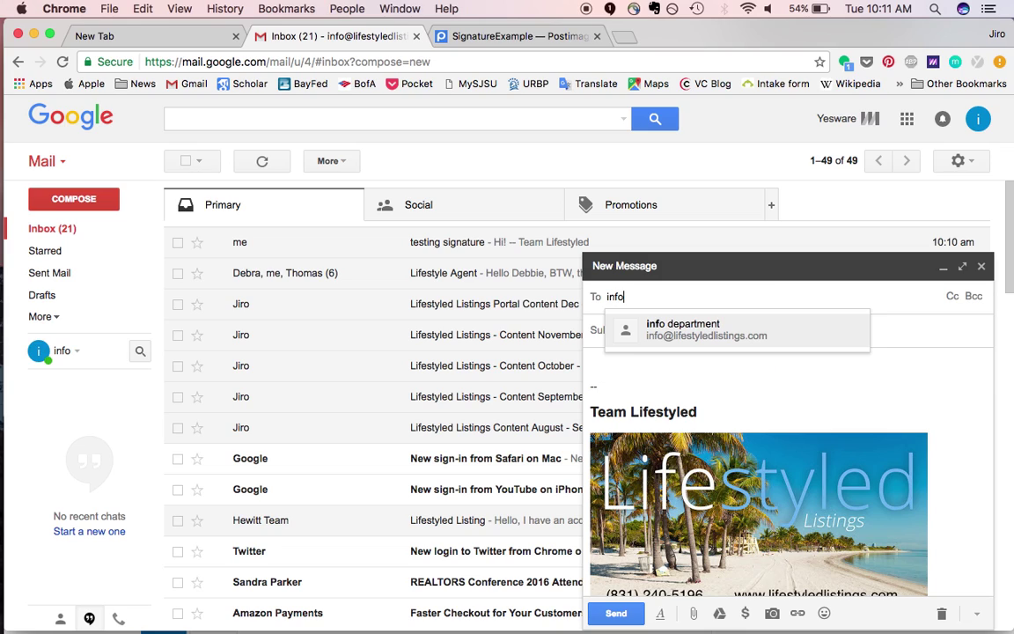
key(Return)
key(Tab)
text(te)
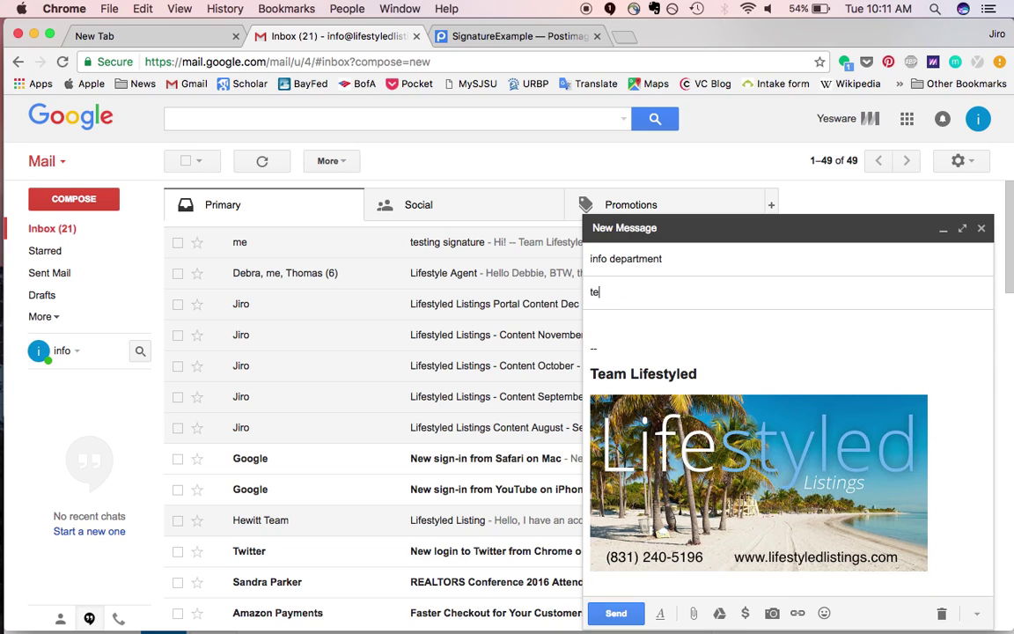
text(sting)
key(BackSpace)
text(ng 2 clickable)
key(super+Return)
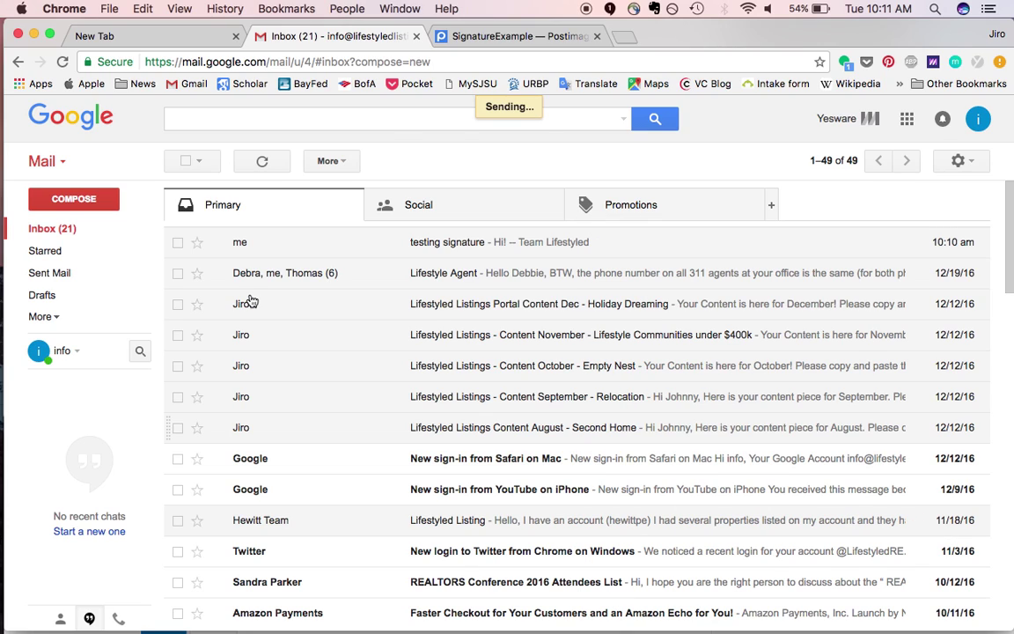
click(263, 163)
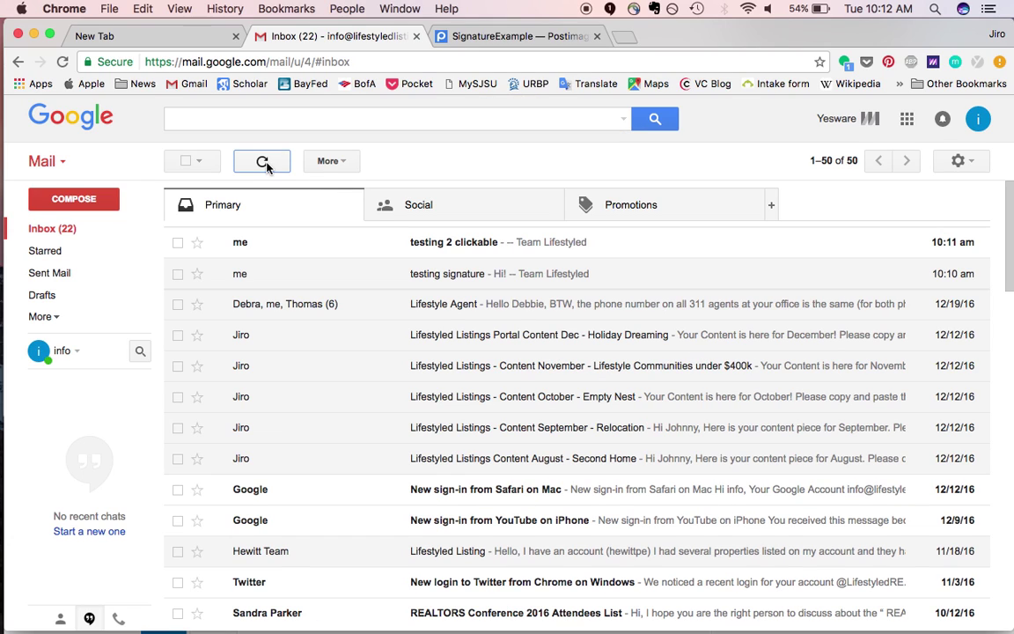
click(484, 243)
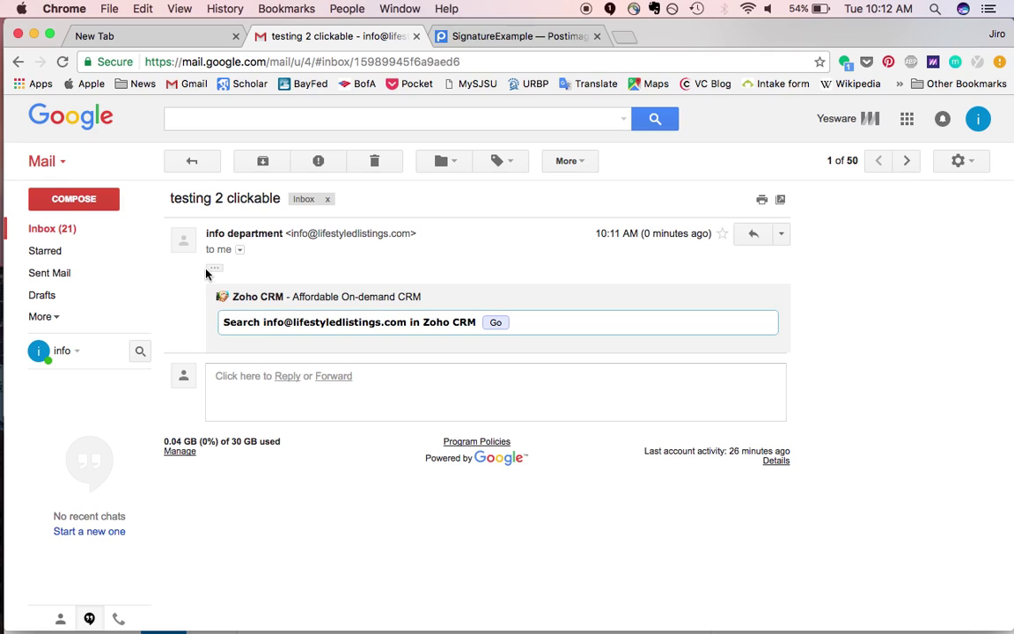